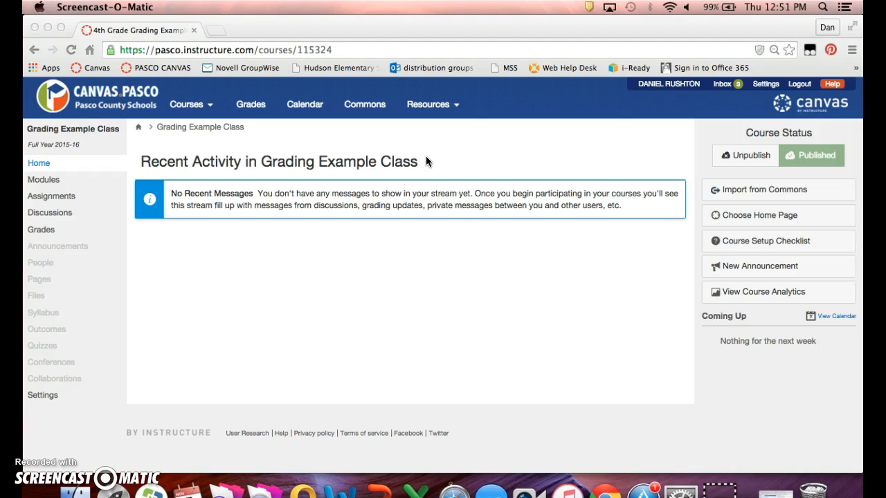
# Open the course gradebook and give the first listed student 25 points for Write Alot
pyautogui.click(40, 232)
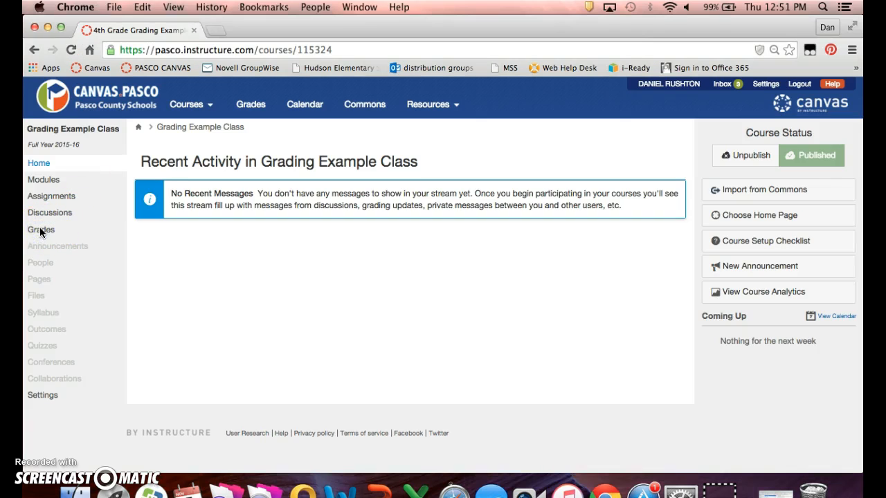
pyautogui.click(38, 230)
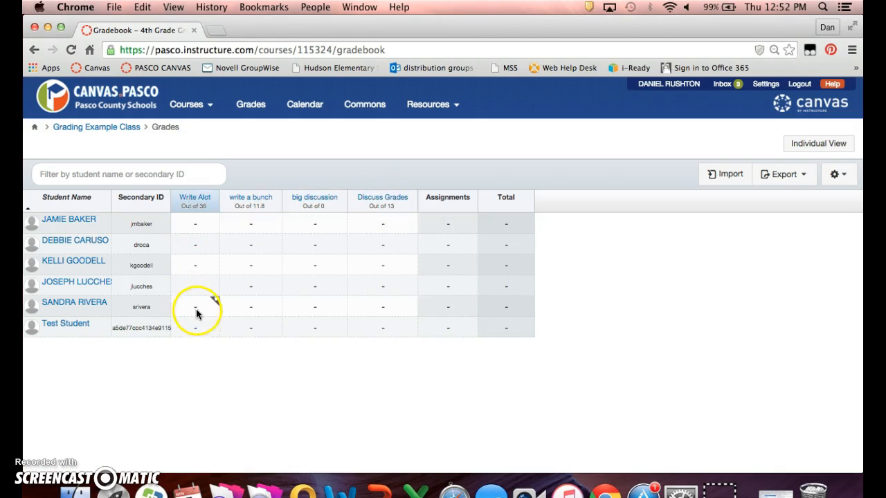
pyautogui.click(193, 229)
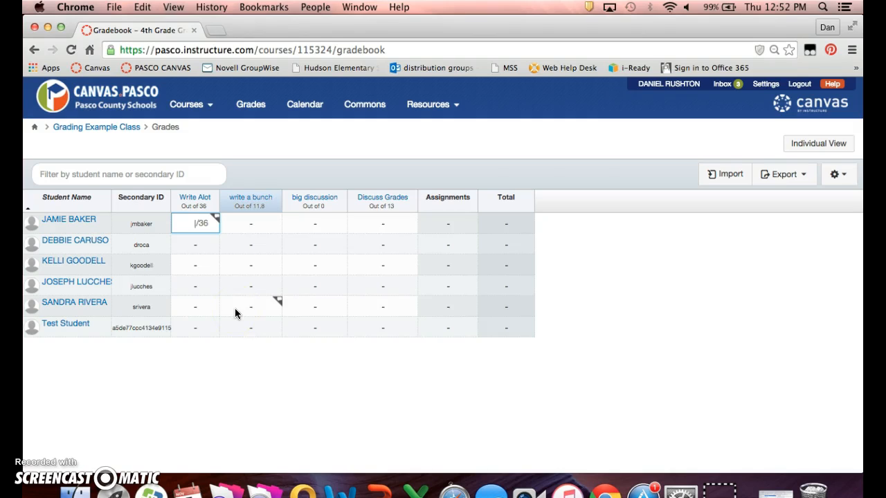
pyautogui.write('25')
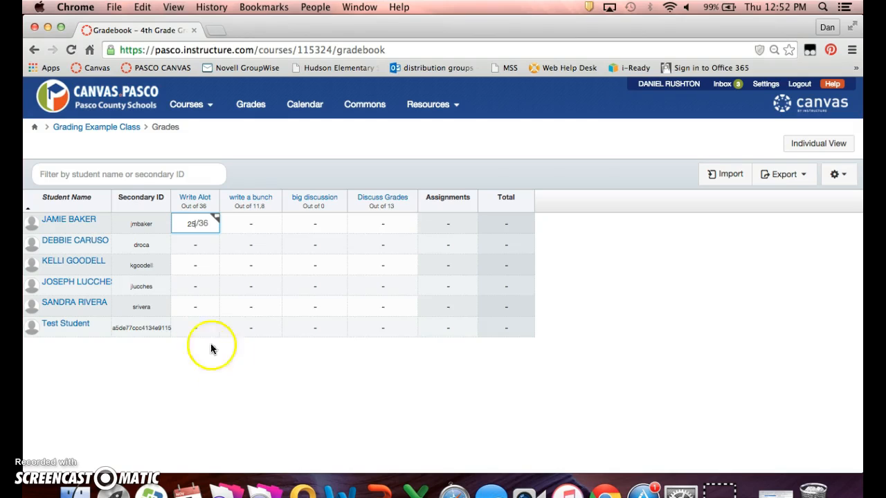
pyautogui.press('Return')
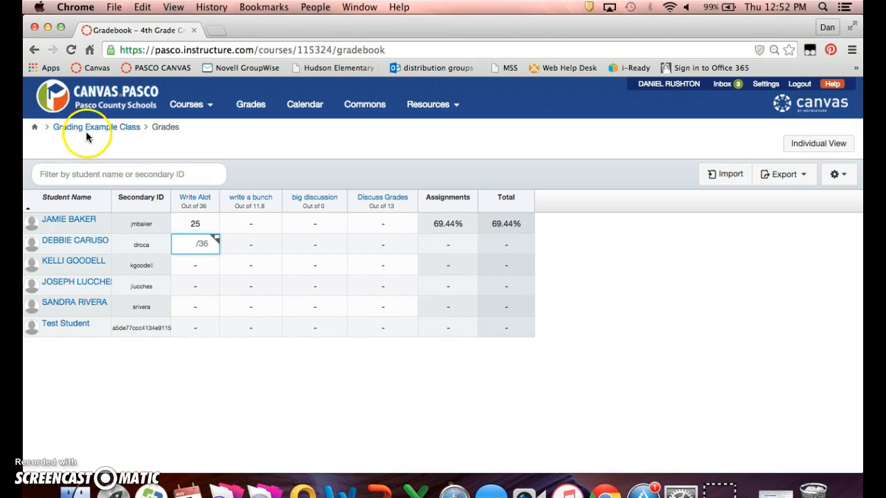
# Return to the course home, find the Write Alot assignment among the modules and open it in SpeedGrader
pyautogui.click(107, 133)
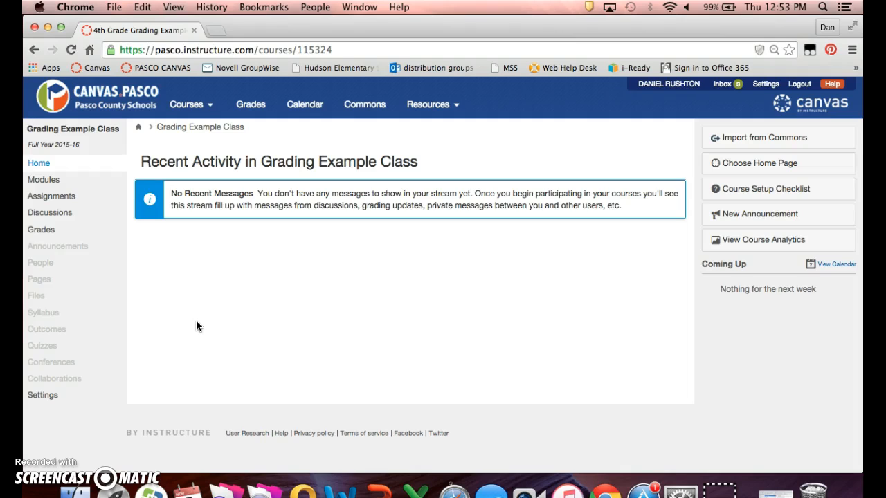
pyautogui.click(50, 181)
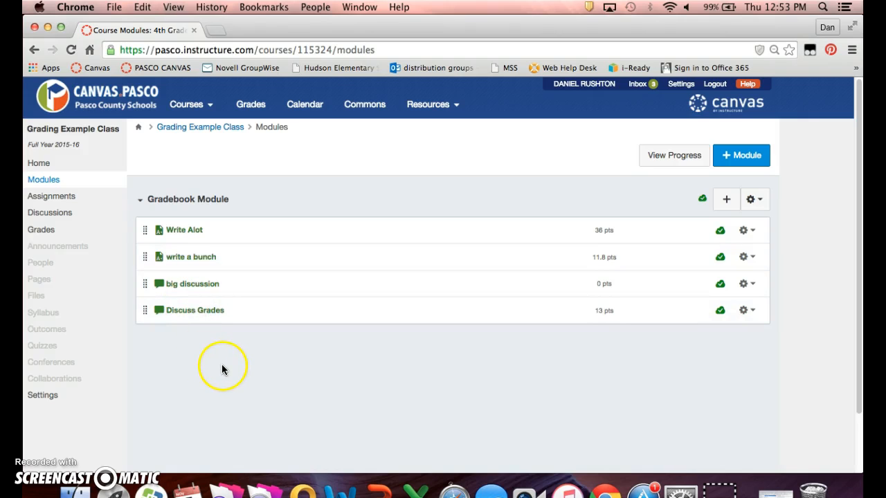
pyautogui.click(181, 232)
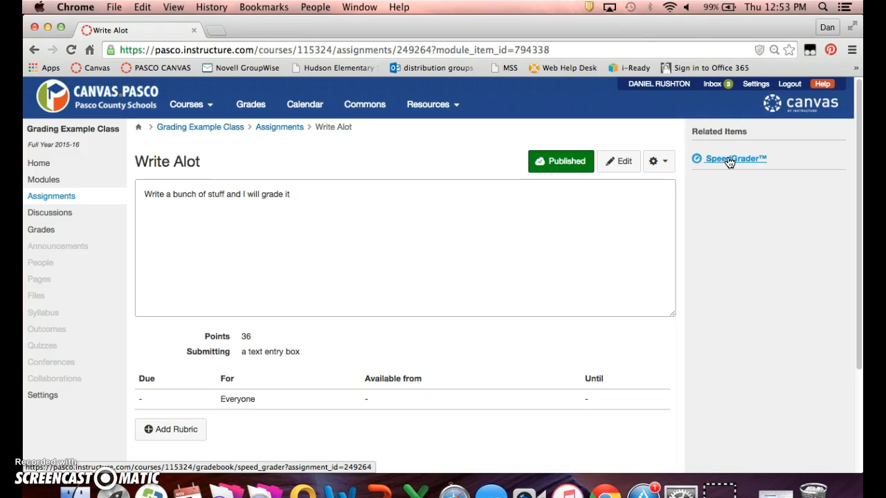
pyautogui.click(728, 161)
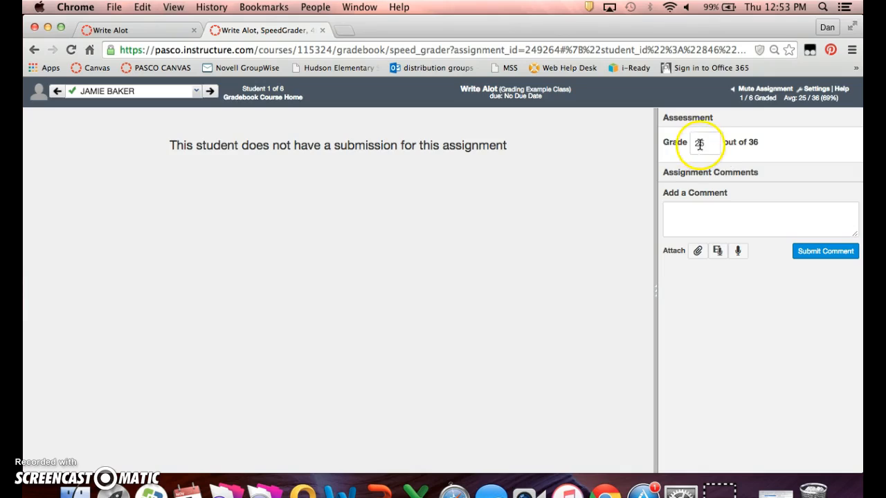
# Set the first student's Write Alot grade to 0 and submit the comment "No assignment submitted."
pyautogui.moveTo(708, 142); pyautogui.dragTo(658, 142)
pyautogui.press('BackSpace')
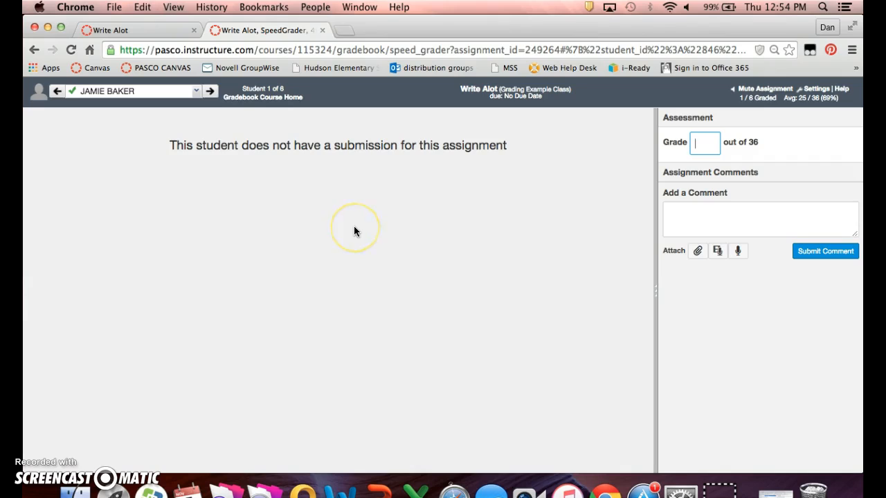
pyautogui.write('0')
pyautogui.click(687, 213)
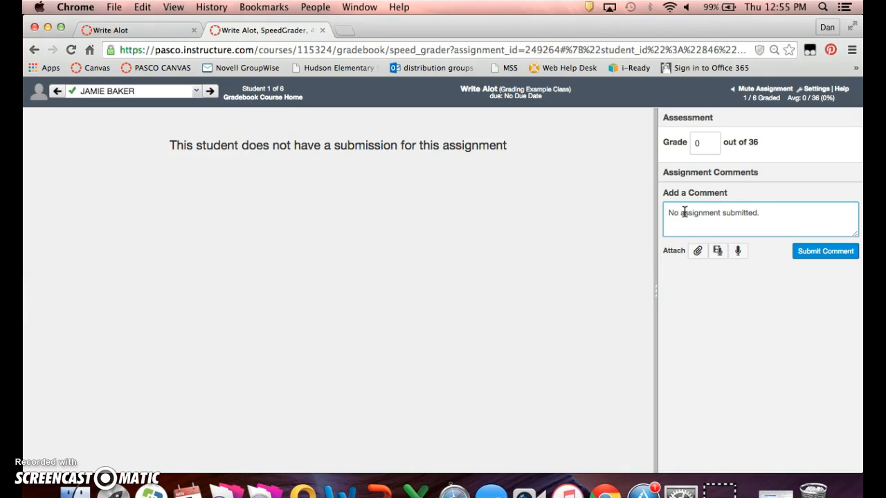
pyautogui.click(823, 252)
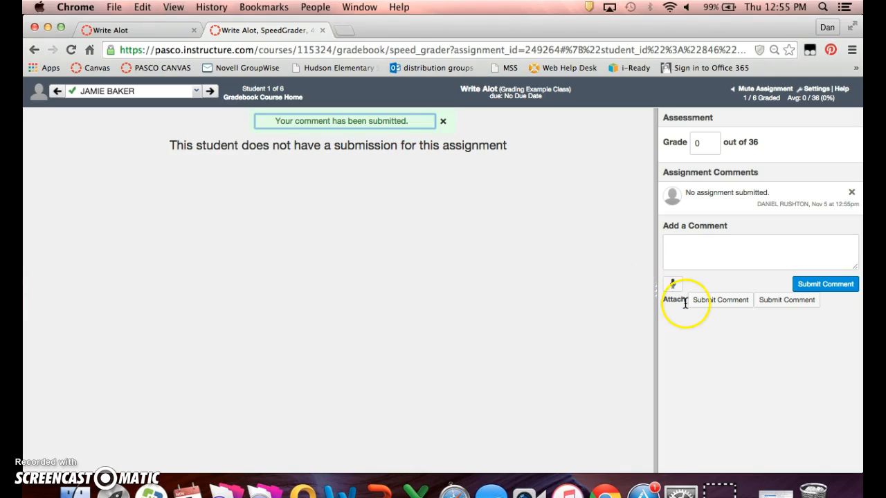
pyautogui.click(244, 361)
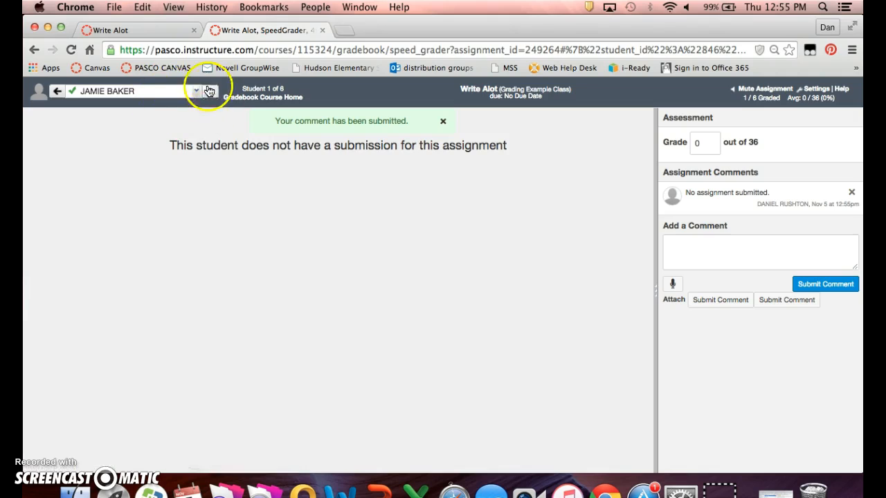
# Browse the students in SpeedGrader by jumping to the fifth, back to the first and onward to Test Student, and check the gradebook
pyautogui.click(196, 91)
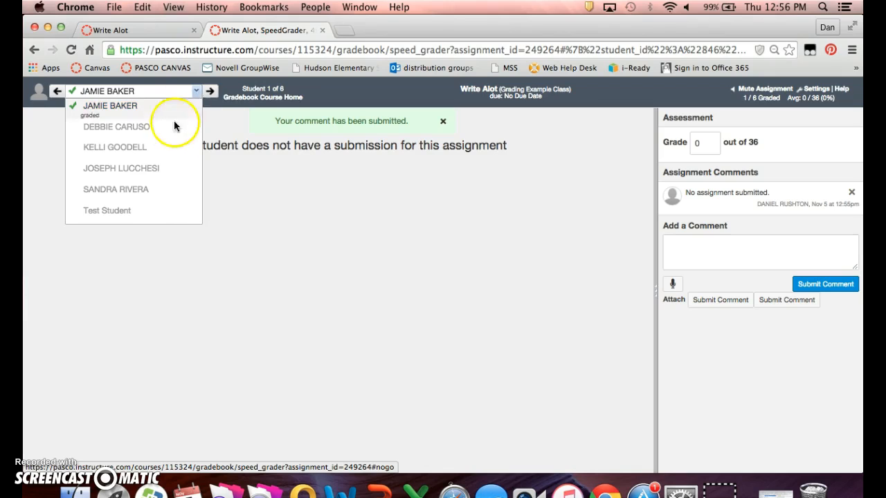
pyautogui.click(168, 190)
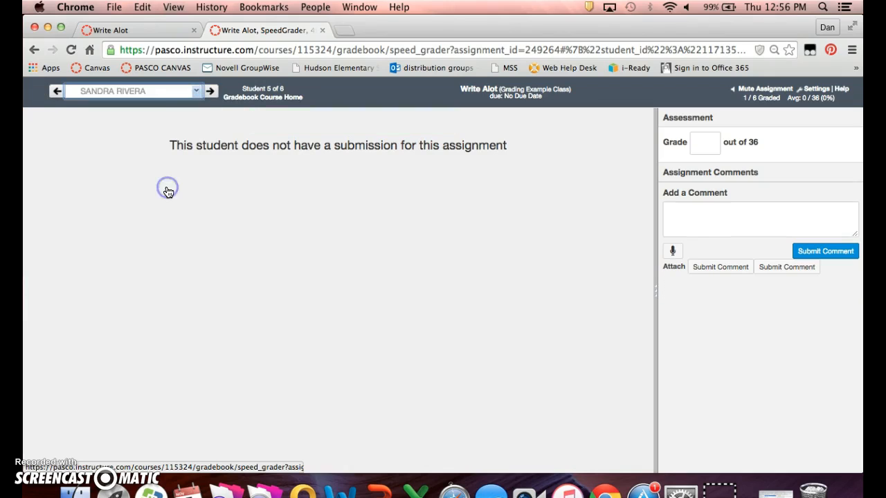
pyautogui.click(196, 93)
pyautogui.click(173, 108)
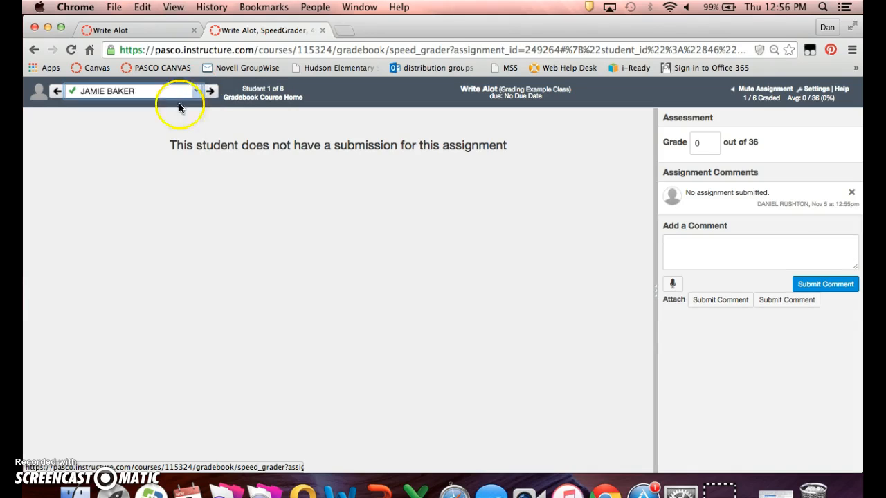
pyautogui.click(209, 93)
pyautogui.click(209, 92)
pyautogui.click(210, 93)
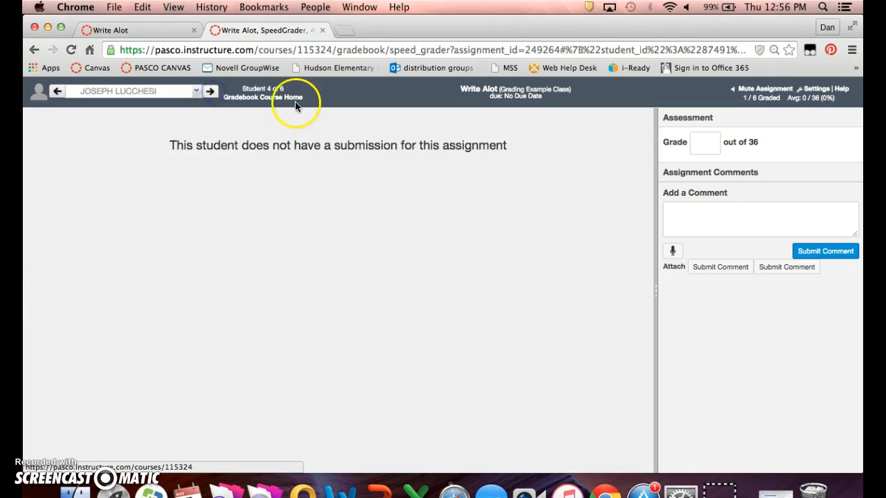
pyautogui.click(210, 92)
pyautogui.click(211, 92)
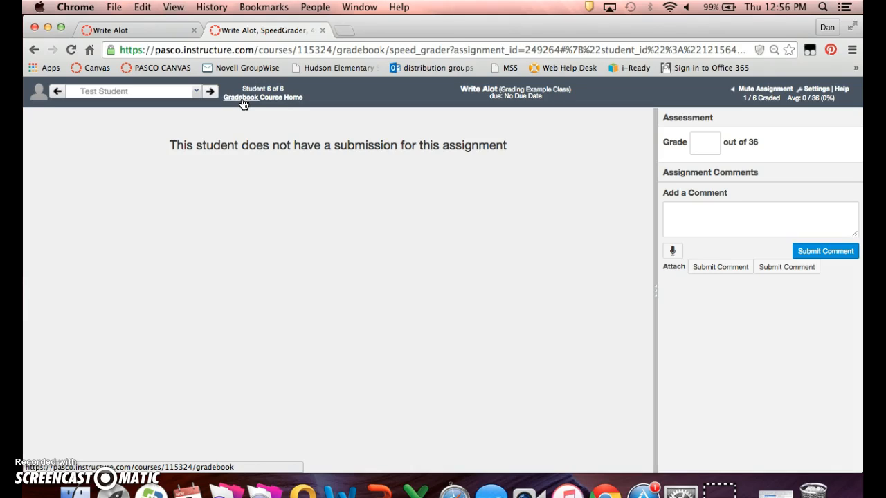
pyautogui.click(243, 99)
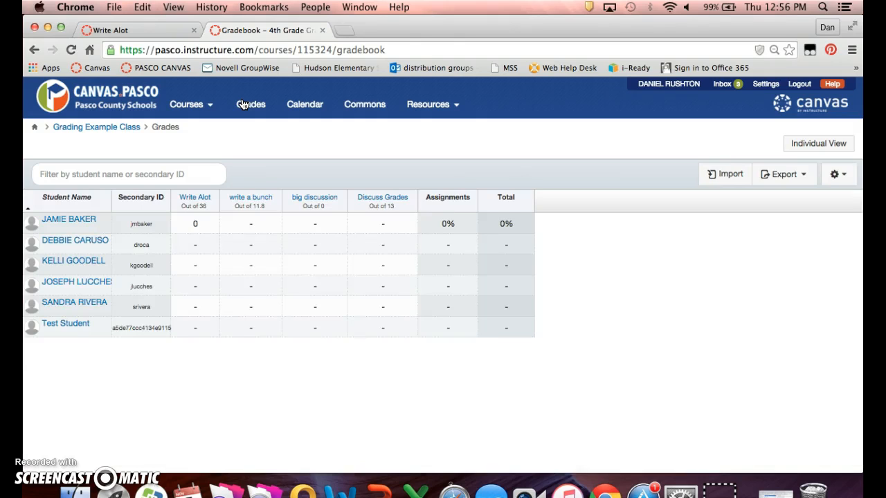
pyautogui.click(32, 50)
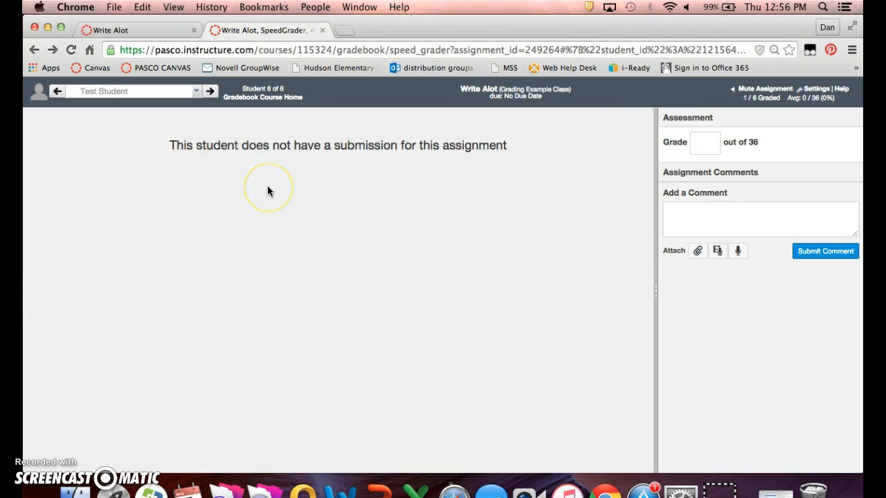
# Go to the modules through the course home and open the write a bunch assignment in SpeedGrader
pyautogui.click(285, 98)
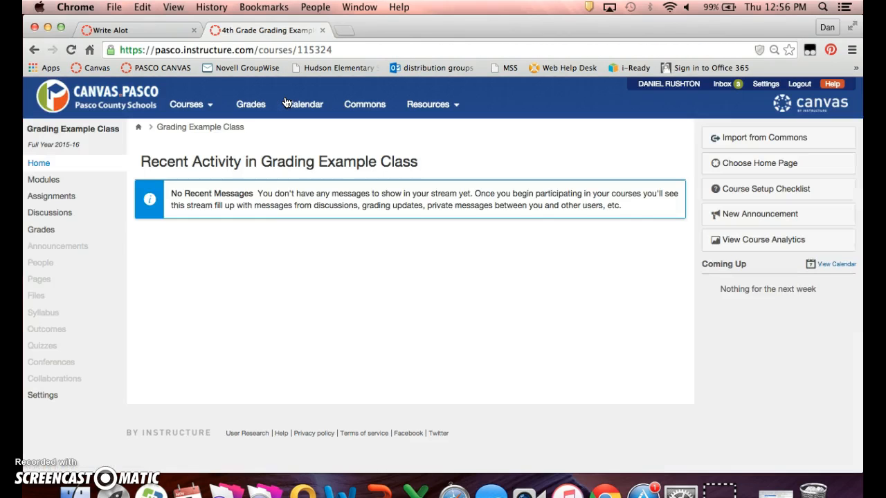
pyautogui.click(48, 183)
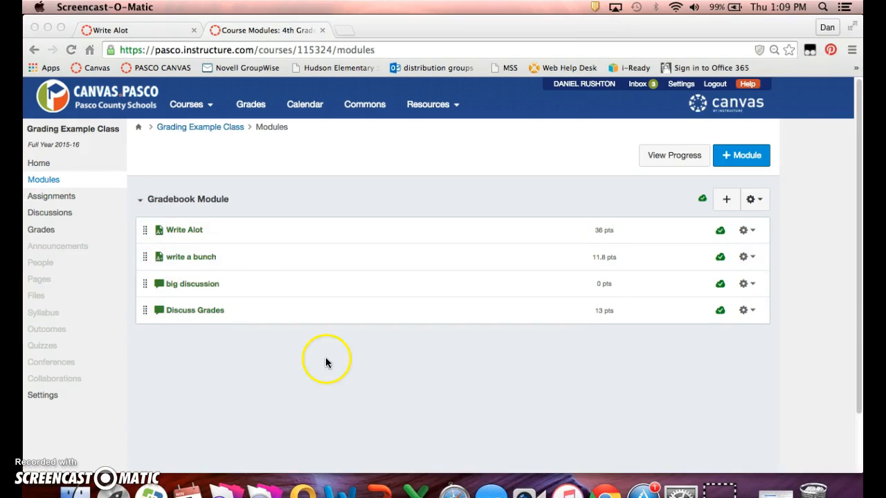
pyautogui.click(194, 257)
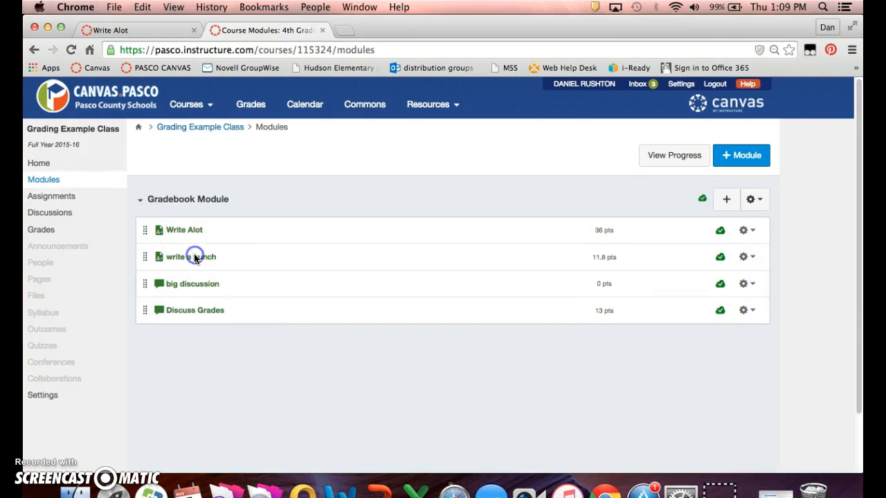
pyautogui.click(189, 262)
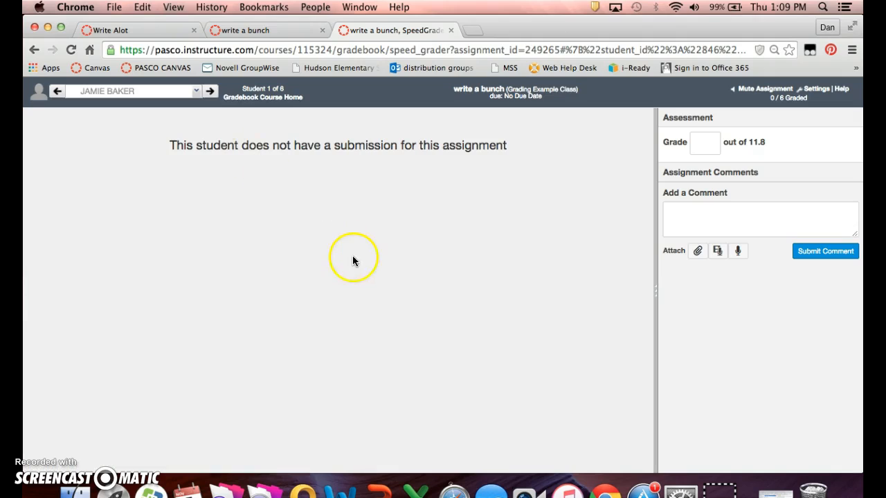
# Give the first student a grade of 11.8 for write a bunch and submit the comment "Awesome!"
pyautogui.click(197, 91)
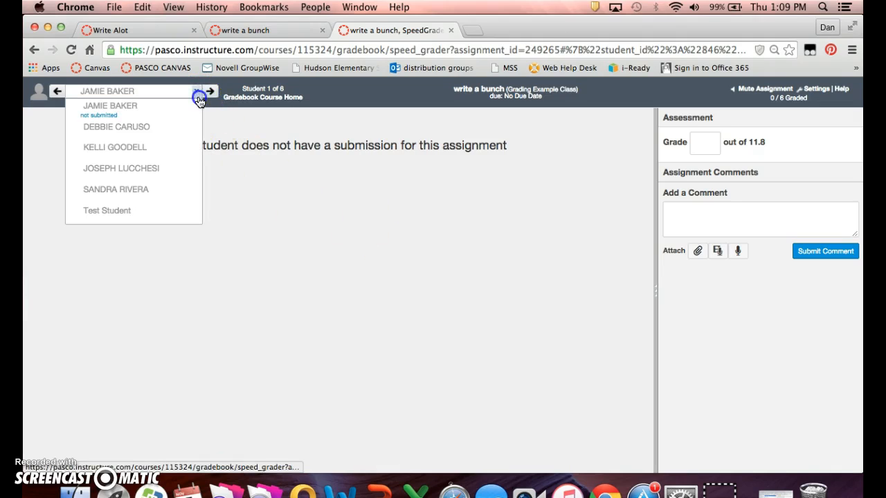
pyautogui.click(705, 144)
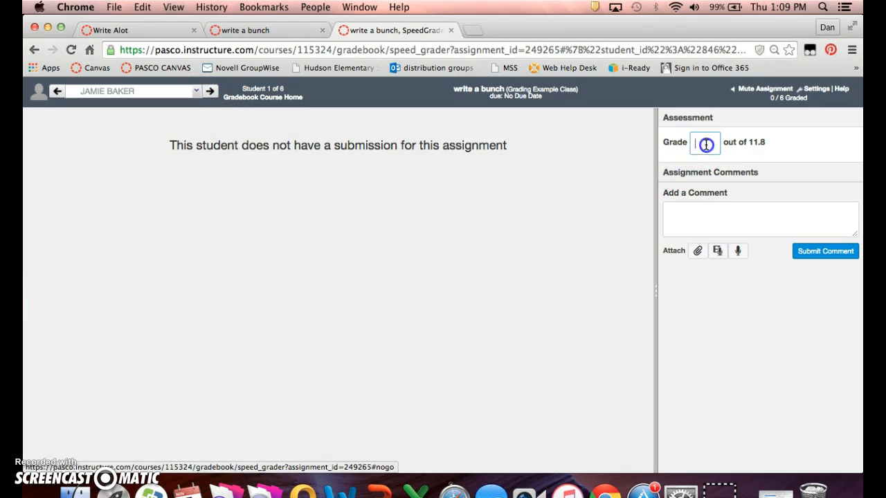
pyautogui.write('11.8')
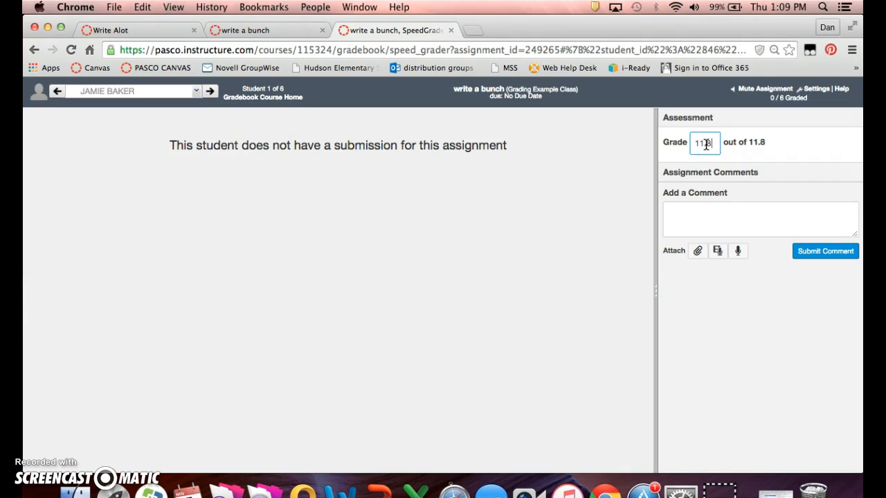
pyautogui.click(782, 218)
pyautogui.write('Awesome!')
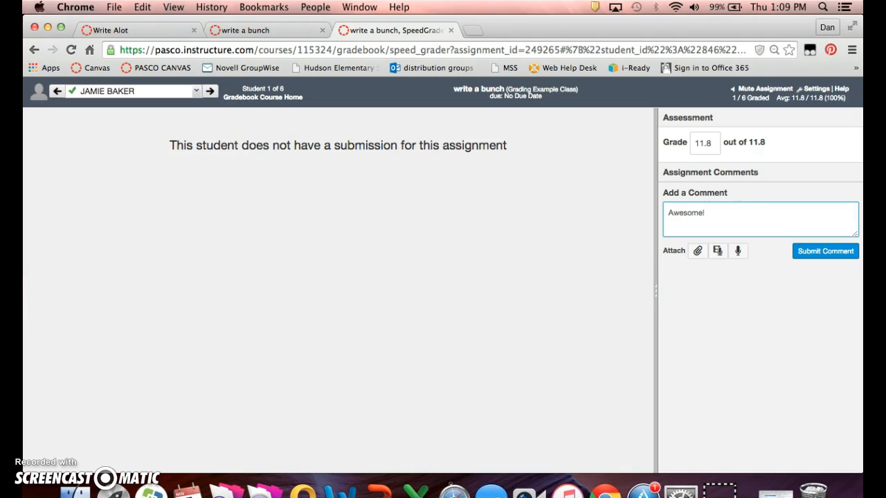
pyautogui.click(815, 251)
# Grade write a bunch for the second student with 7 points and the third student with 10 points
pyautogui.click(210, 90)
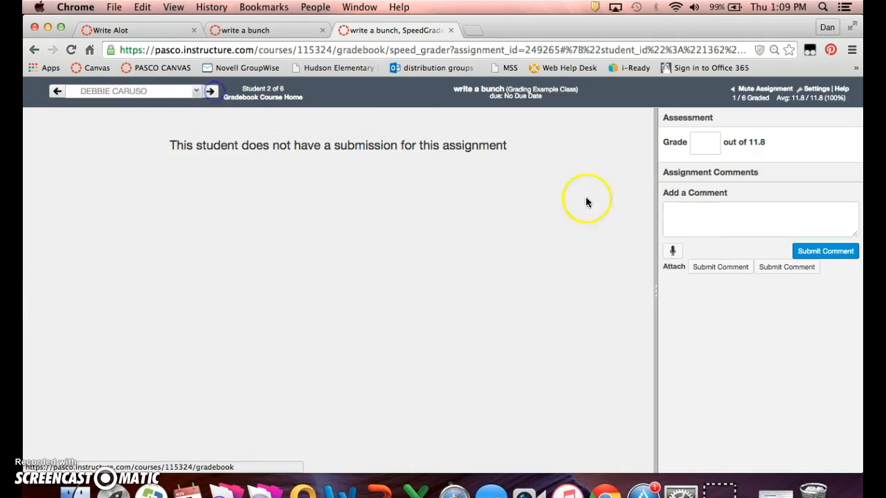
pyautogui.click(707, 141)
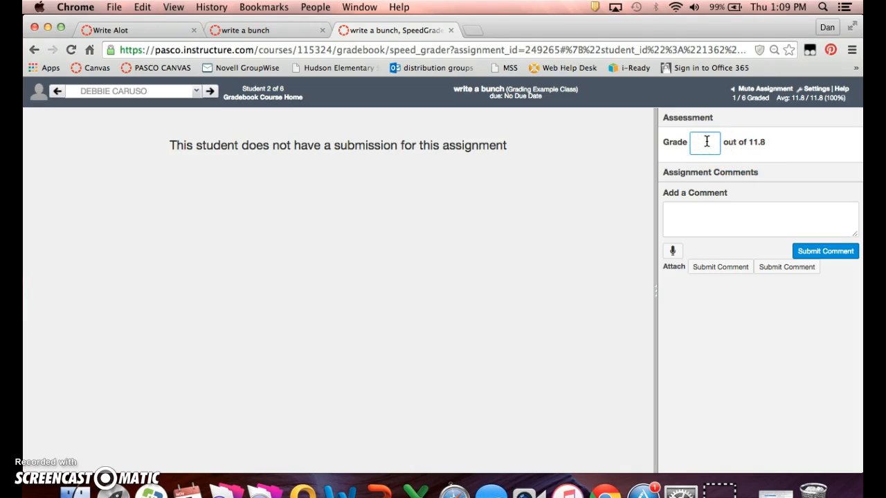
pyautogui.write('7')
pyautogui.click(640, 184)
pyautogui.click(211, 94)
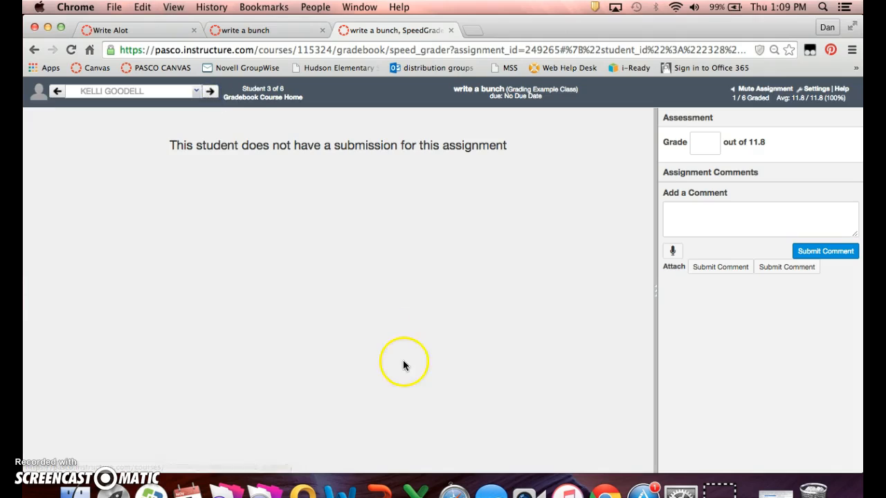
pyautogui.click(707, 146)
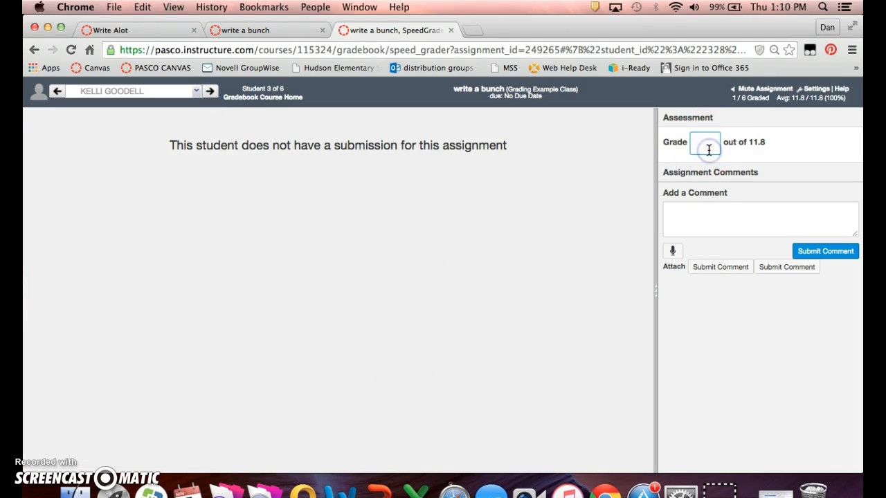
pyautogui.write('10')
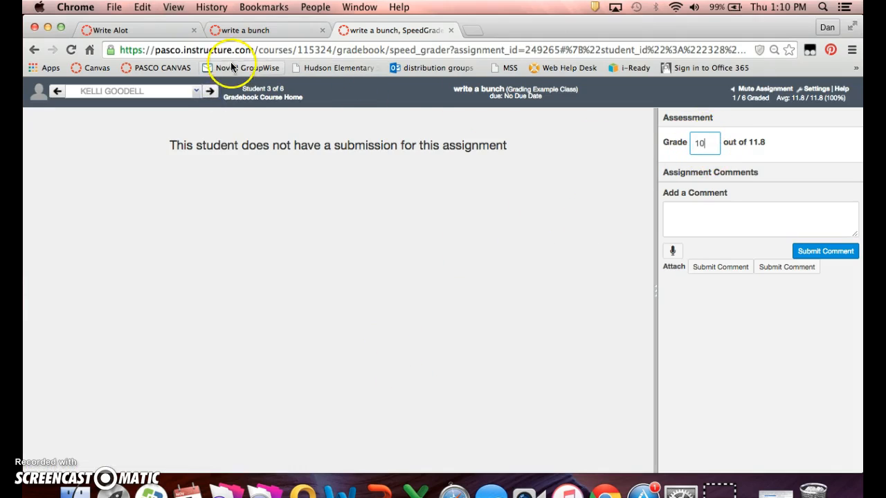
# Grade write a bunch for the fourth student with 11 points and the fifth student with 9 points
pyautogui.click(210, 92)
pyautogui.click(706, 145)
pyautogui.write('11')
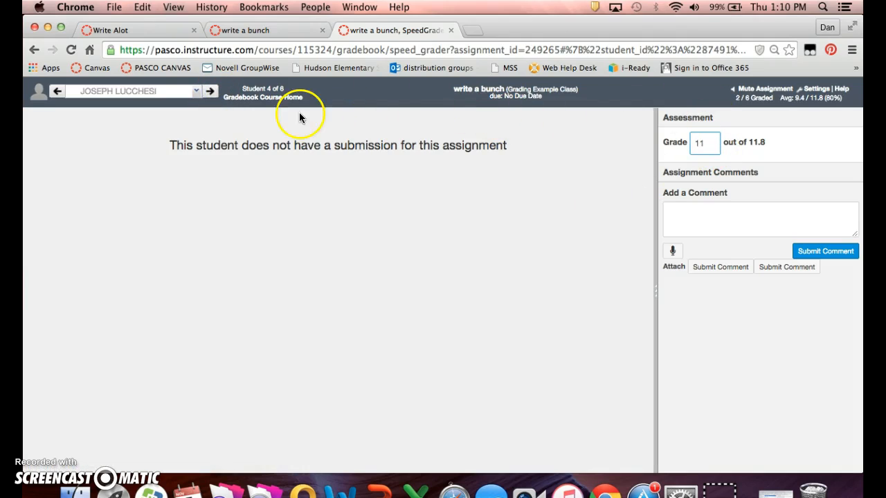
pyautogui.click(210, 92)
pyautogui.click(699, 143)
pyautogui.write('9')
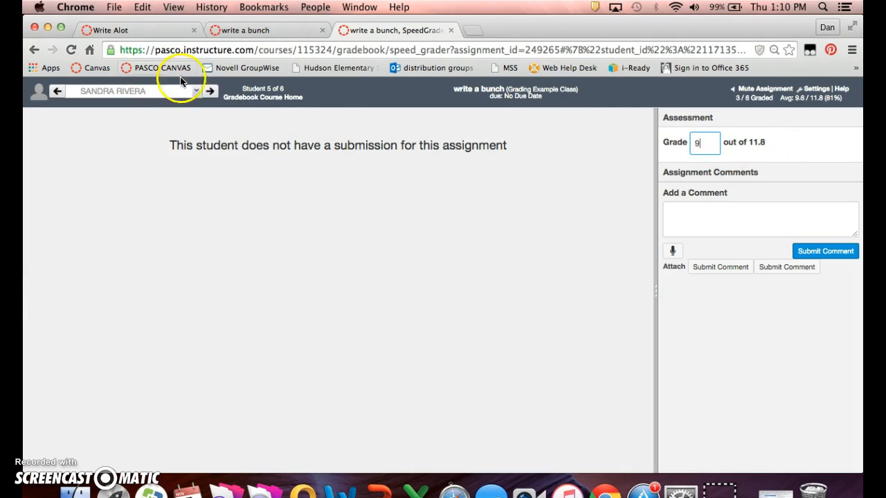
# Return to the first student in SpeedGrader and review the second through fifth students' write a bunch grades, choosing each by name
pyautogui.click(209, 91)
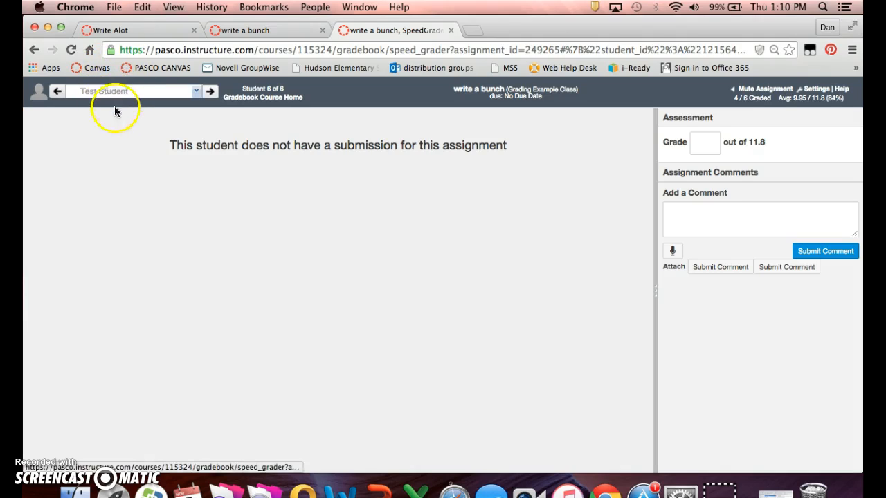
pyautogui.click(211, 93)
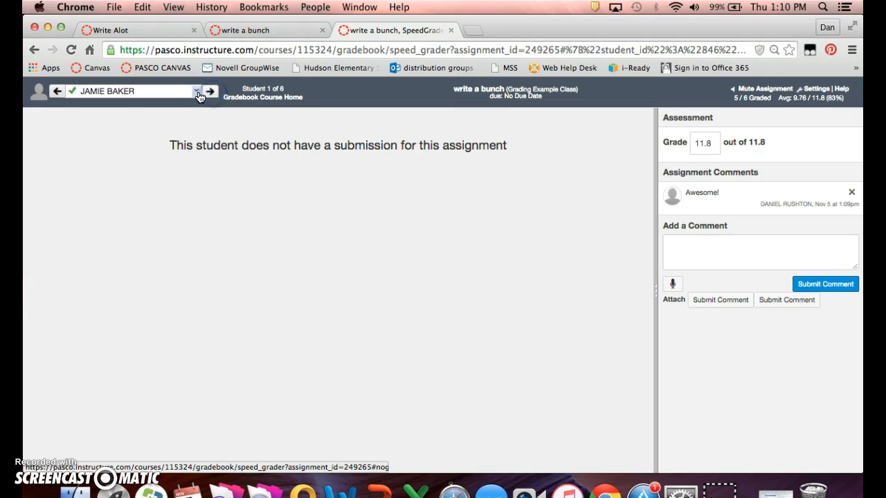
pyautogui.click(196, 91)
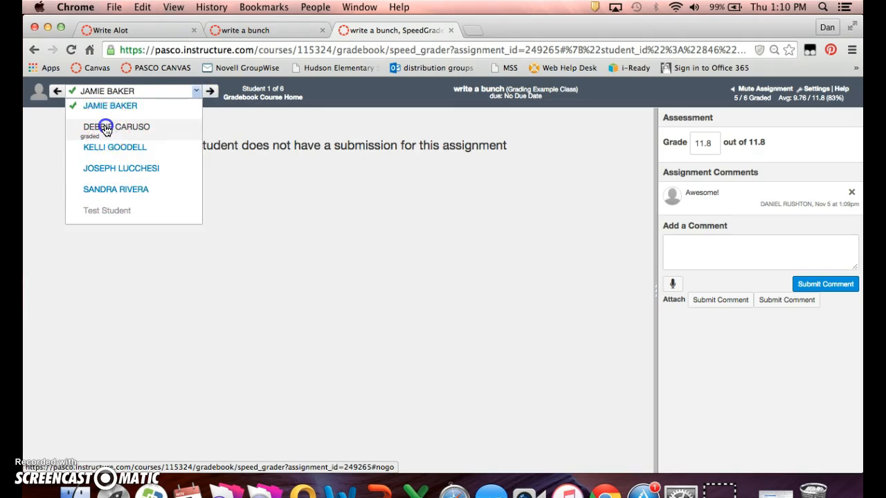
pyautogui.click(102, 128)
pyautogui.click(196, 92)
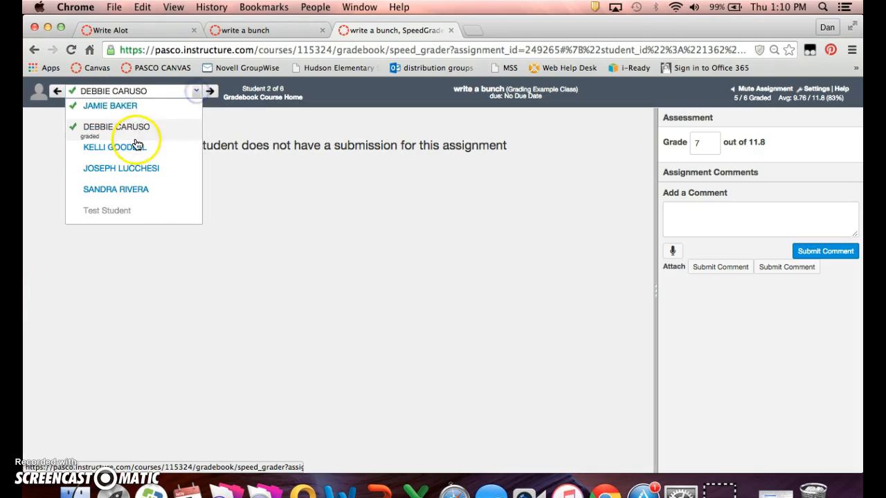
pyautogui.click(132, 147)
pyautogui.click(197, 93)
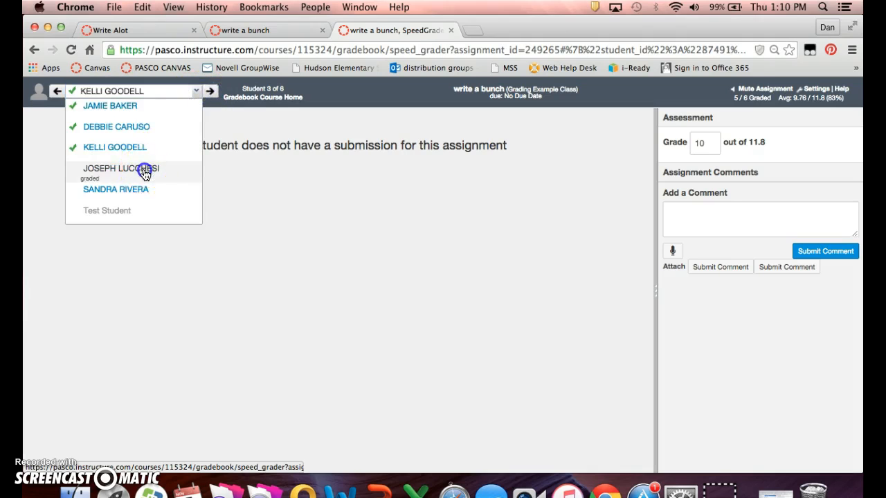
pyautogui.click(143, 168)
pyautogui.click(196, 94)
pyautogui.click(144, 192)
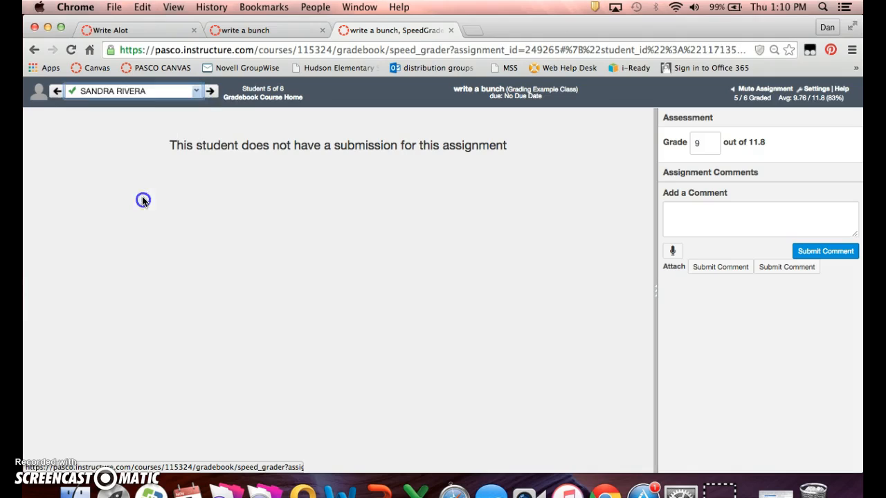
pyautogui.click(195, 91)
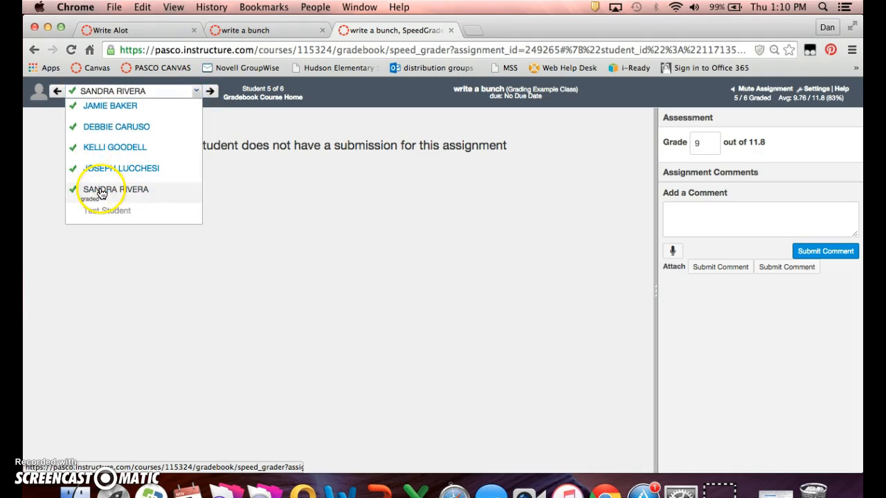
# Advance through the students one at a time in SpeedGrader until coming back around to the fifth student
pyautogui.click(210, 92)
pyautogui.click(210, 93)
pyautogui.click(211, 93)
pyautogui.click(210, 93)
pyautogui.click(211, 93)
pyautogui.click(211, 93)
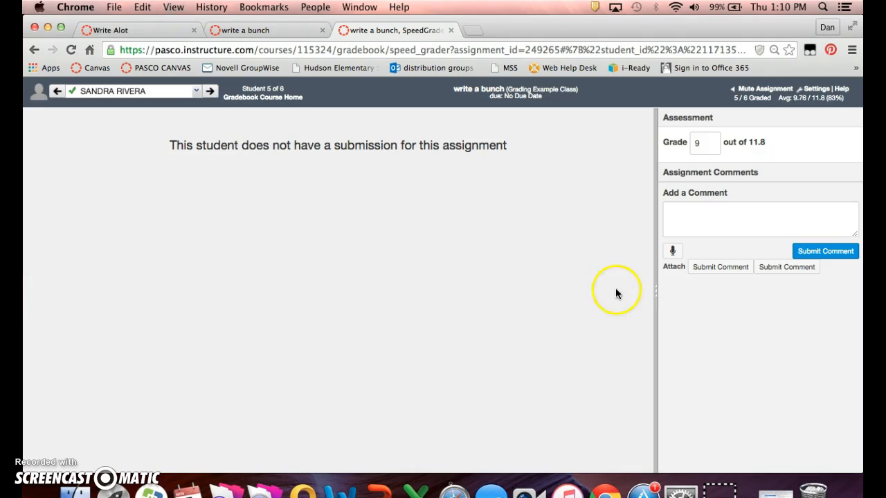
# Return to the course gradebook and show the Notes column
pyautogui.click(246, 100)
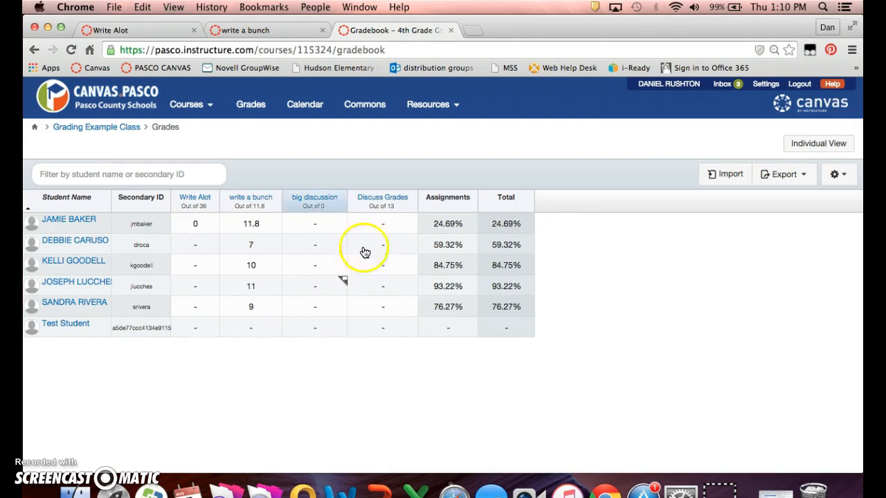
pyautogui.click(846, 177)
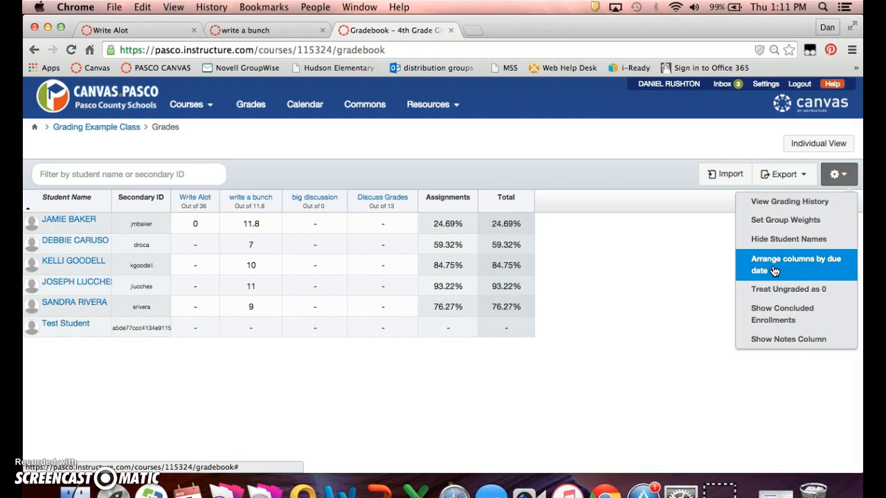
pyautogui.click(769, 296)
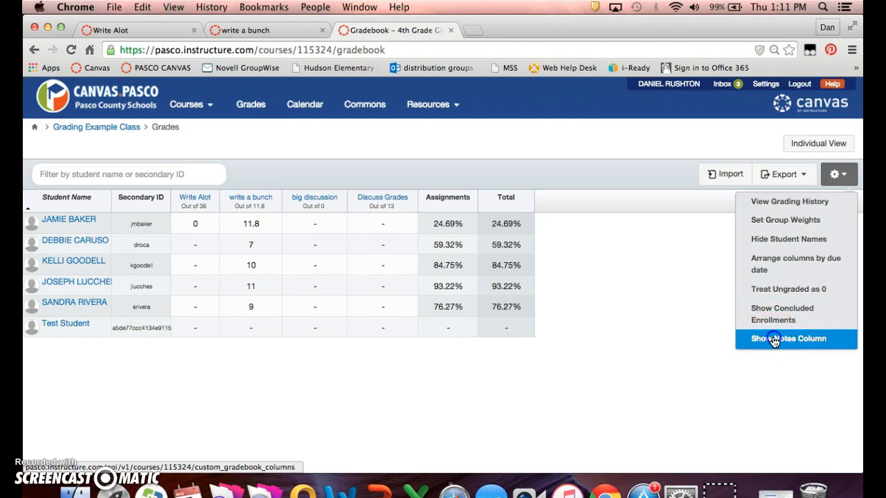
pyautogui.click(775, 339)
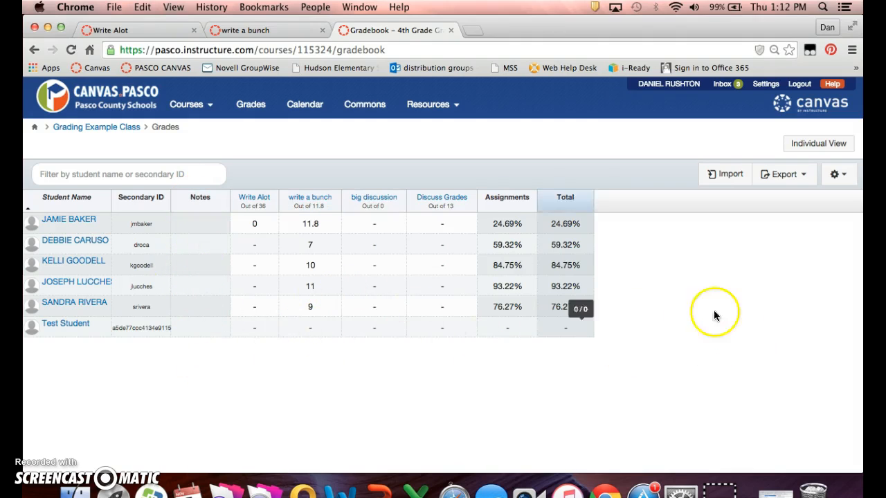
# Open the gradebook's individual view, select the first student and examine that student's information and grades
pyautogui.click(819, 147)
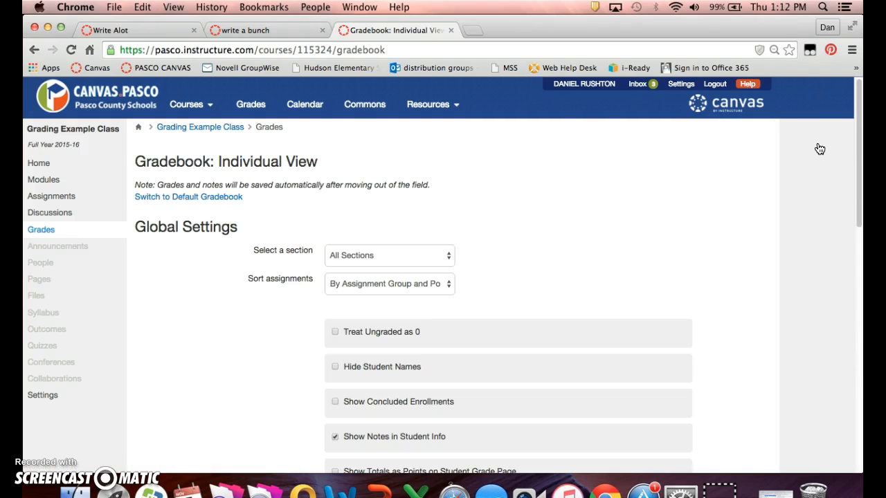
pyautogui.scroll(-5, 186, 307)
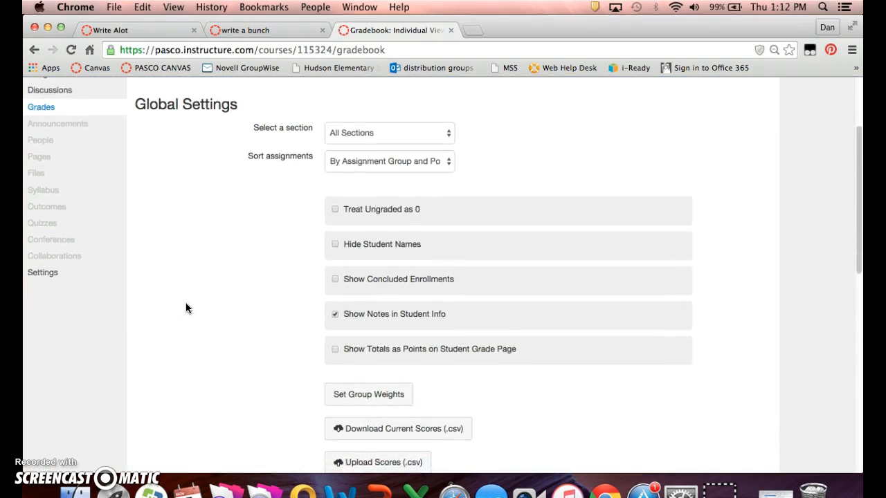
pyautogui.scroll(-4, 185, 308)
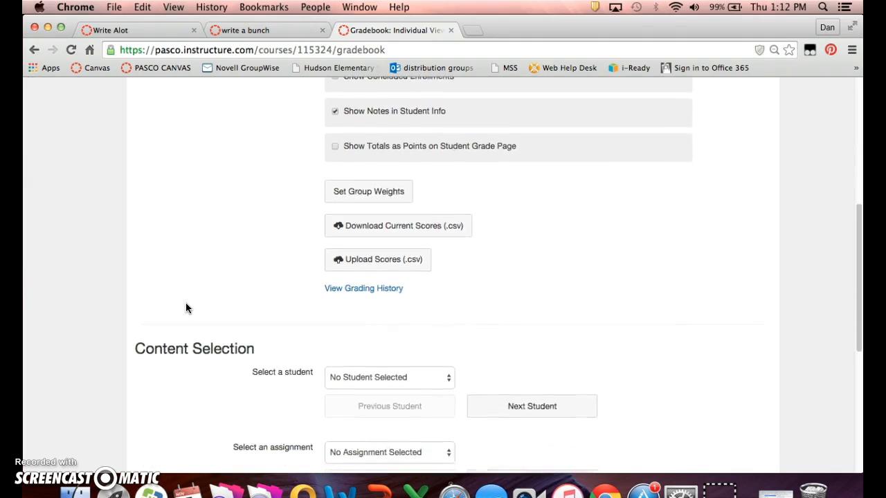
pyautogui.scroll(-2, 186, 302)
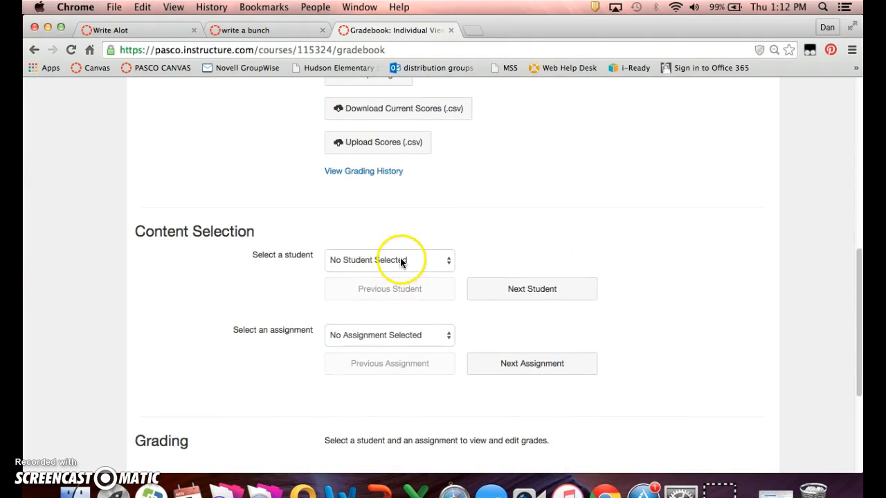
pyautogui.click(398, 259)
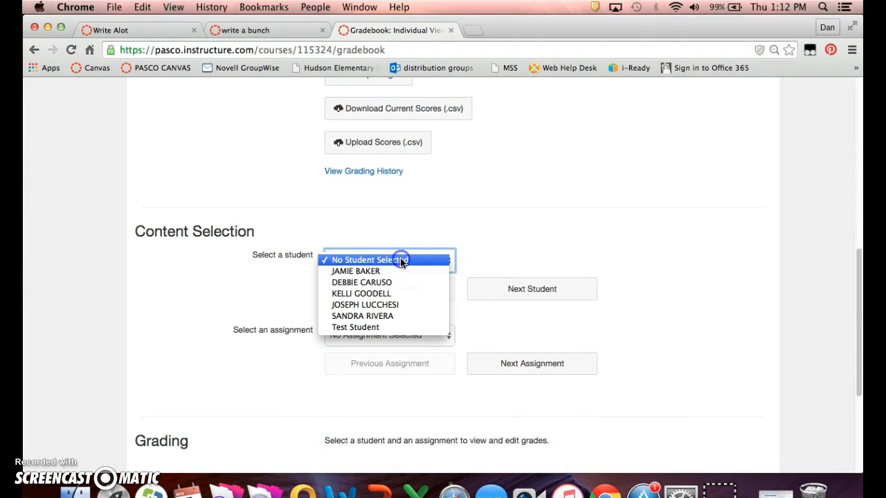
pyautogui.click(361, 275)
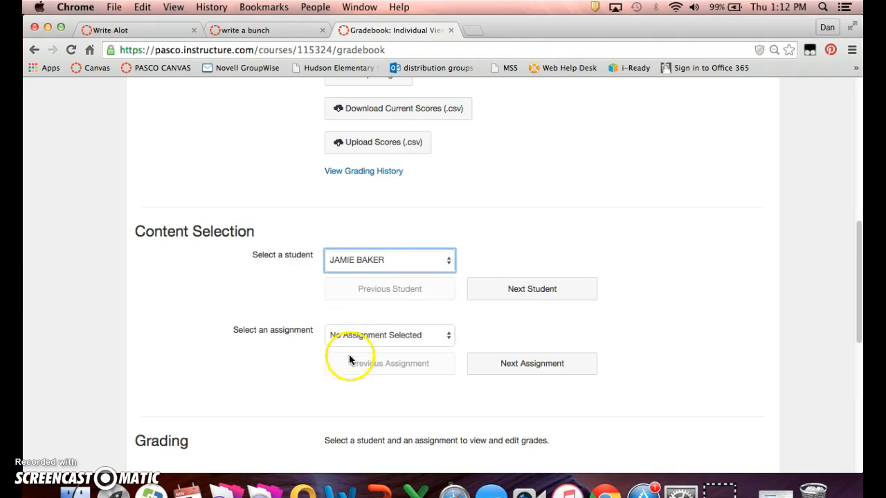
pyautogui.scroll(-3, 322, 392)
pyautogui.scroll(-5, 321, 392)
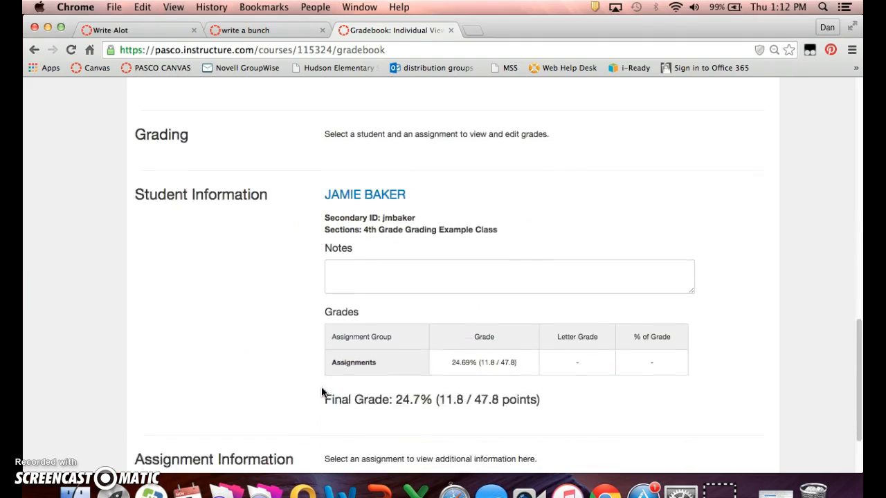
pyautogui.scroll(-1, 321, 392)
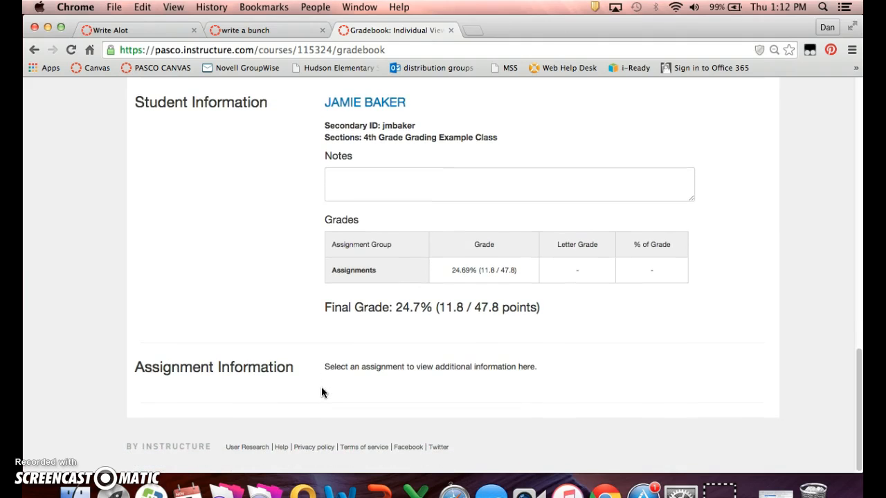
# Examine the second student's grade information in the individual view and switch back to the default gradebook
pyautogui.scroll(9, 321, 393)
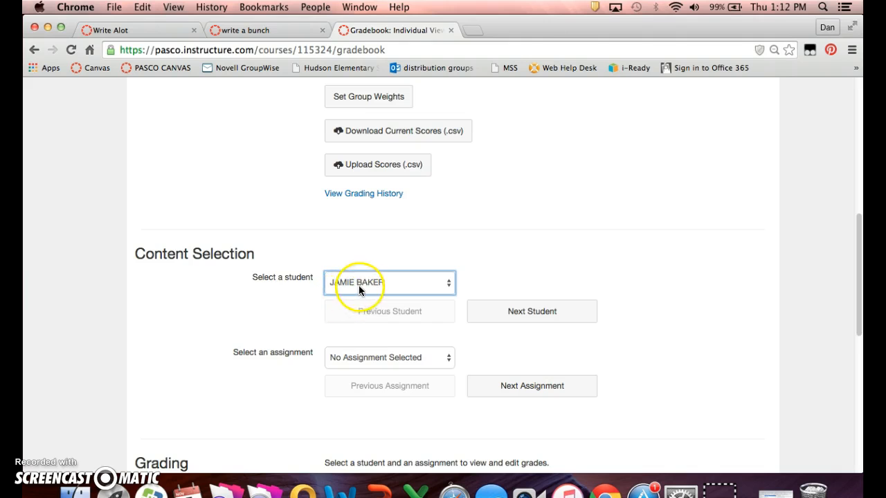
pyautogui.click(358, 285)
pyautogui.click(345, 293)
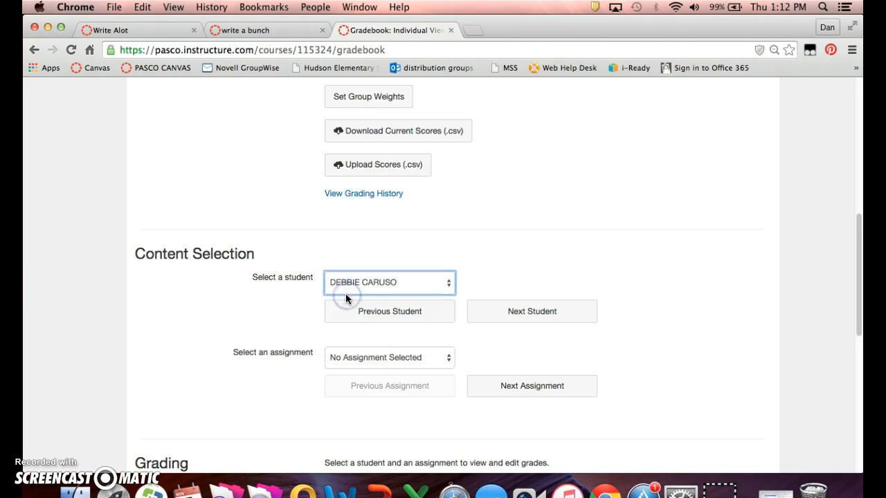
pyautogui.scroll(-9, 345, 294)
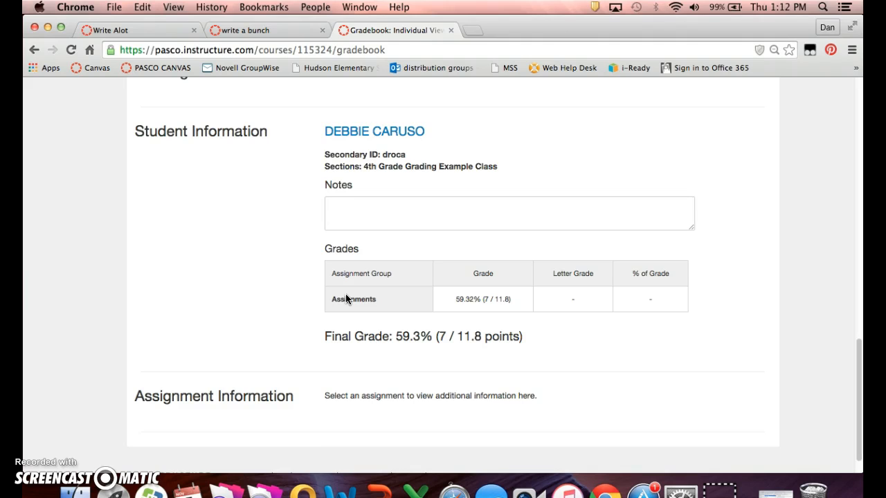
pyautogui.scroll(9, 342, 305)
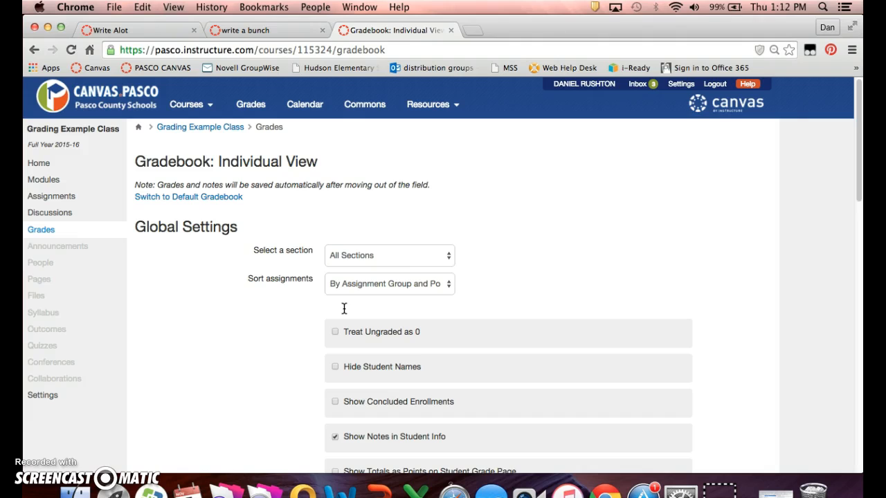
pyautogui.click(209, 201)
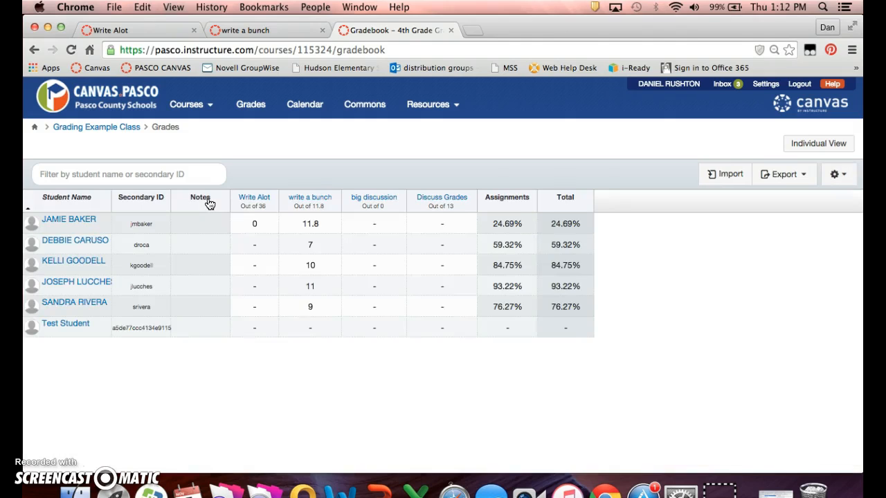
# Look through the Grading Example Class assignments and discussions and open the Discuss Grades discussion
pyautogui.click(95, 127)
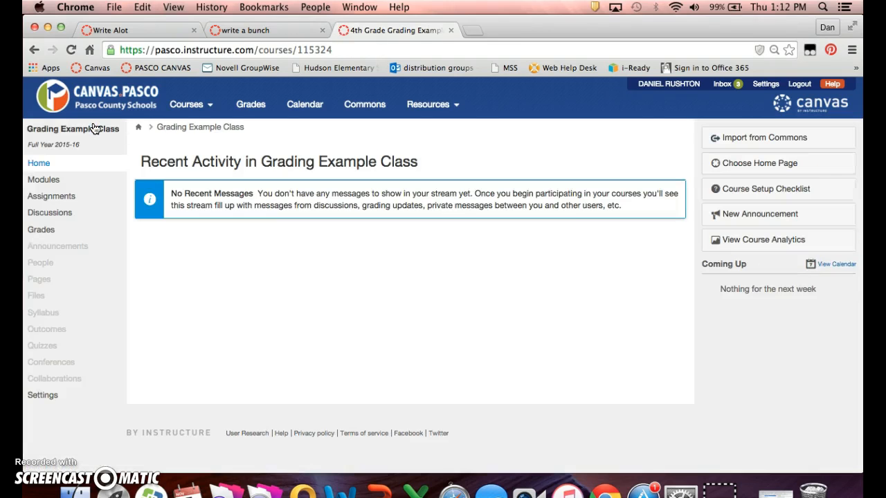
pyautogui.click(54, 198)
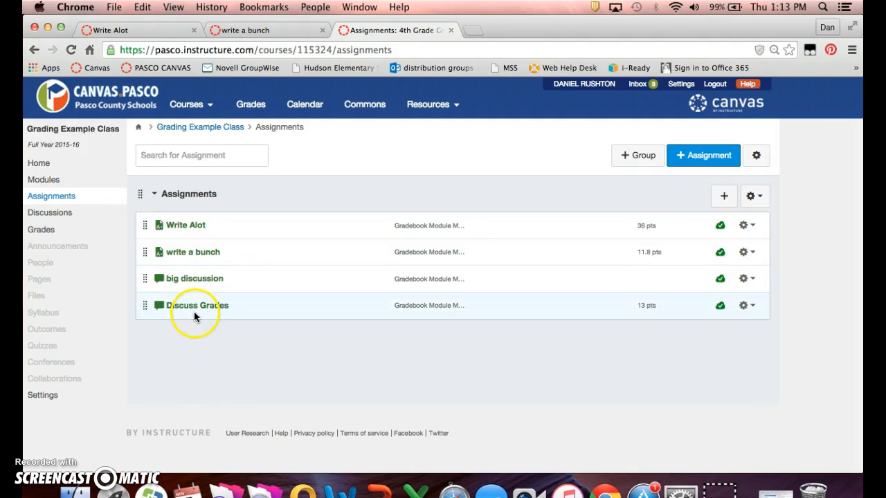
pyautogui.click(61, 215)
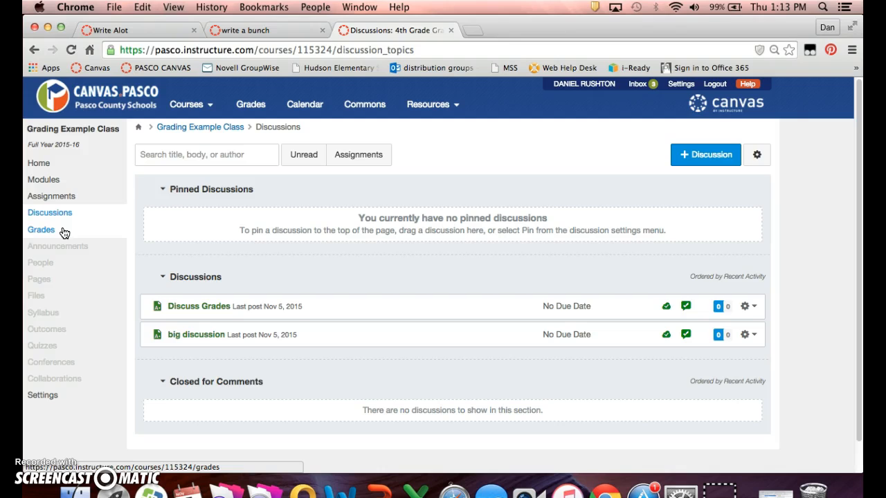
pyautogui.click(206, 308)
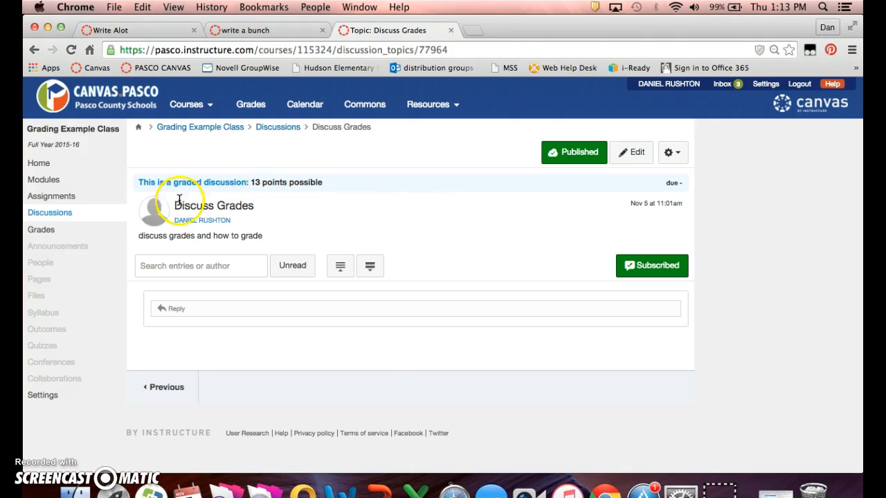
# Go back to the course assignments and open the write a bunch assignment page
pyautogui.click(40, 196)
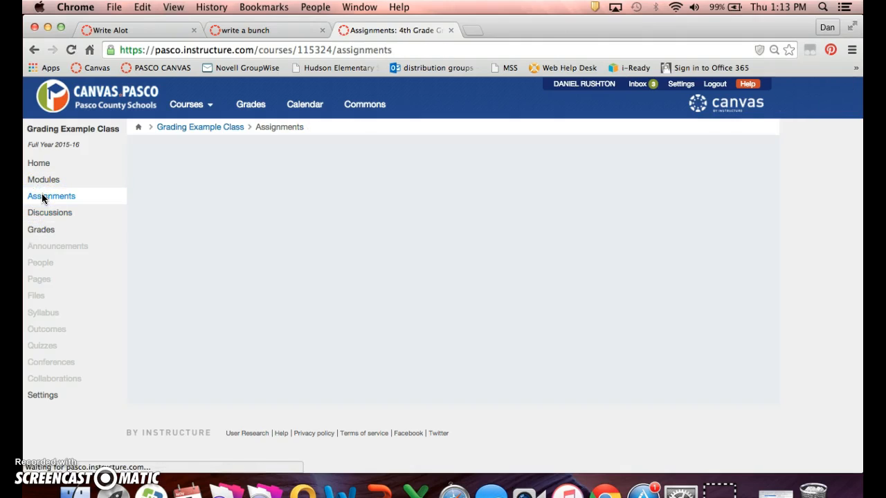
pyautogui.click(192, 254)
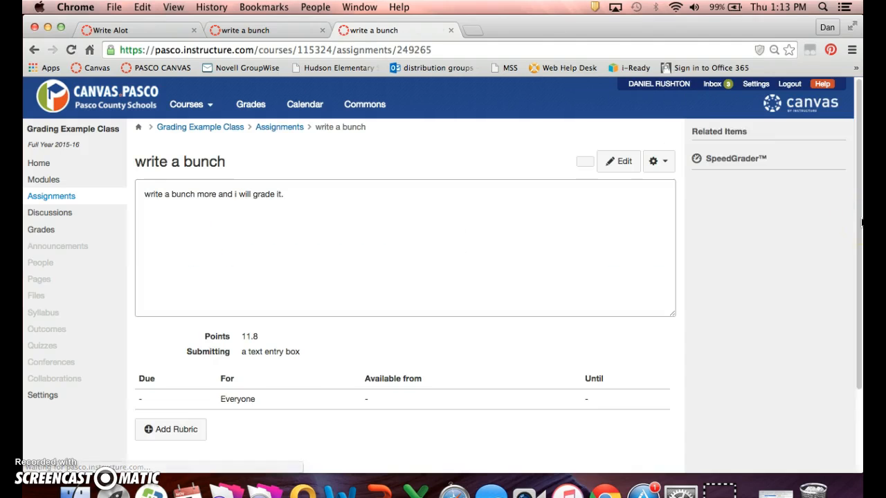